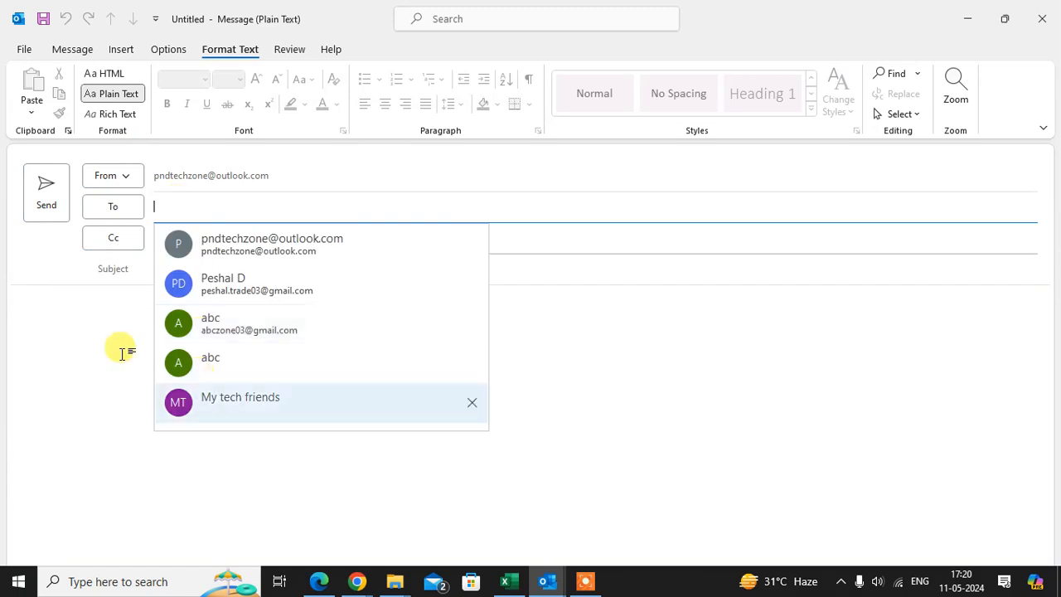
Address the new message to the account's own address, the suggested Gmail contact, the abc contact group and the abc contact.
left_click(282, 246)
left_click(387, 214)
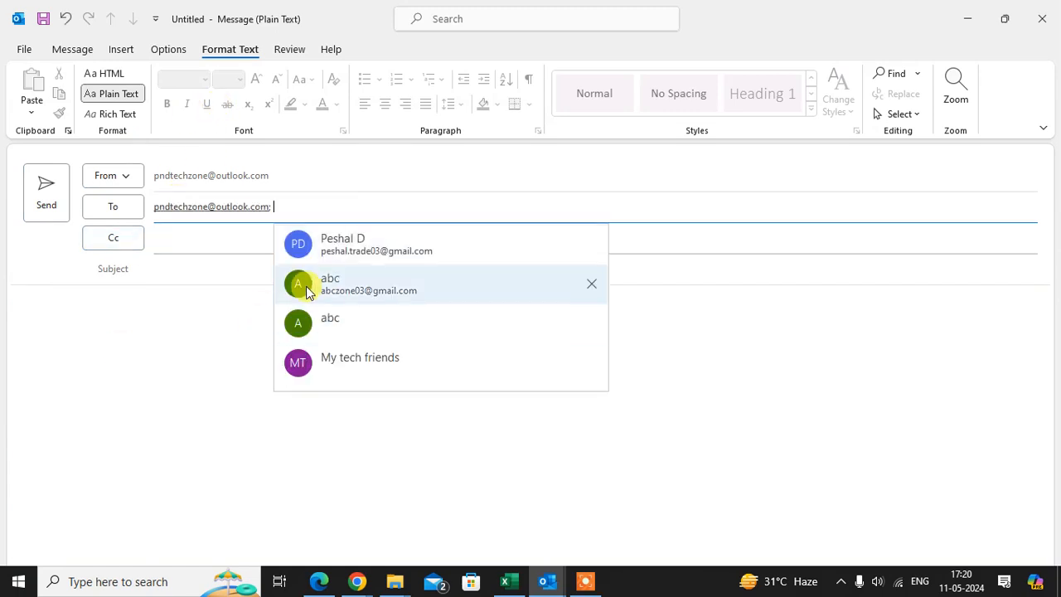
left_click(296, 243)
left_click(490, 205)
left_click(516, 291)
left_click(515, 206)
left_click(537, 249)
Set the subject to "Voting for food" and write "Hi, Which type of food would you like best for a special dinner party? Thanks PNDTECHZONE".
left_click(209, 269)
type("Voting for food")
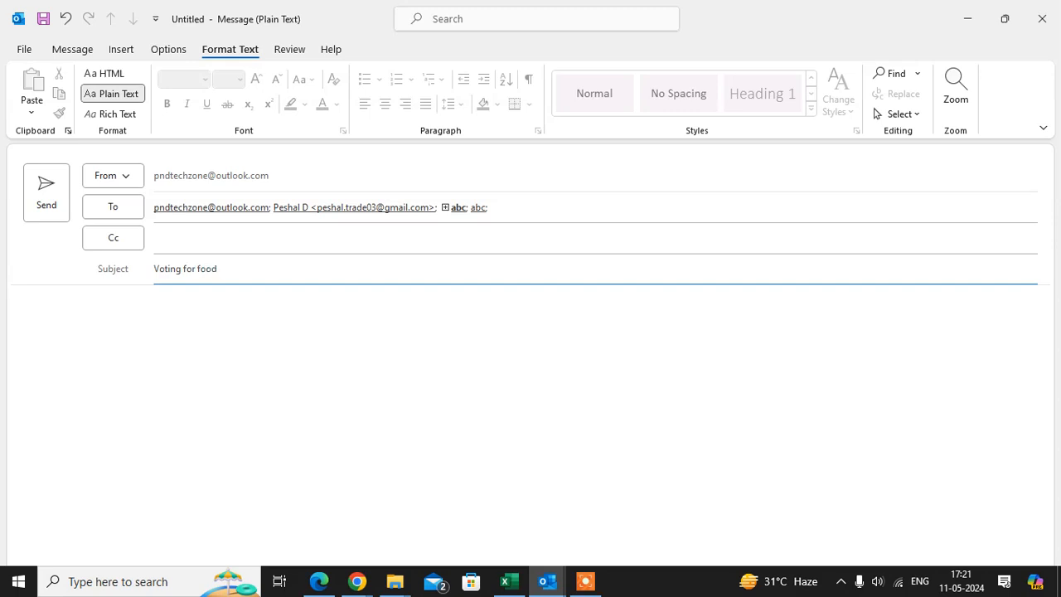
left_click(193, 292)
type("hi")
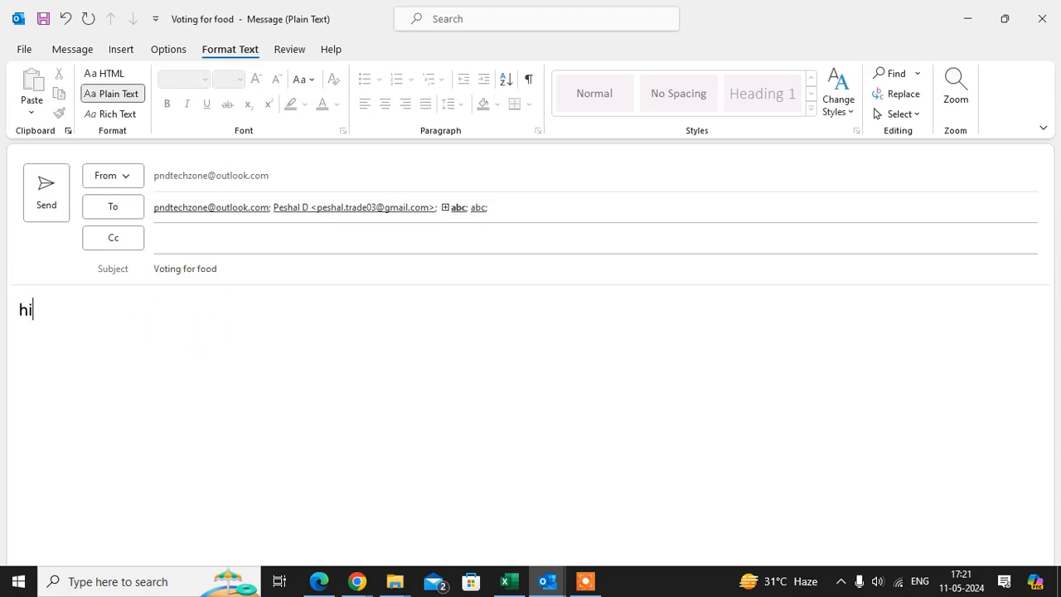
type("Wh")
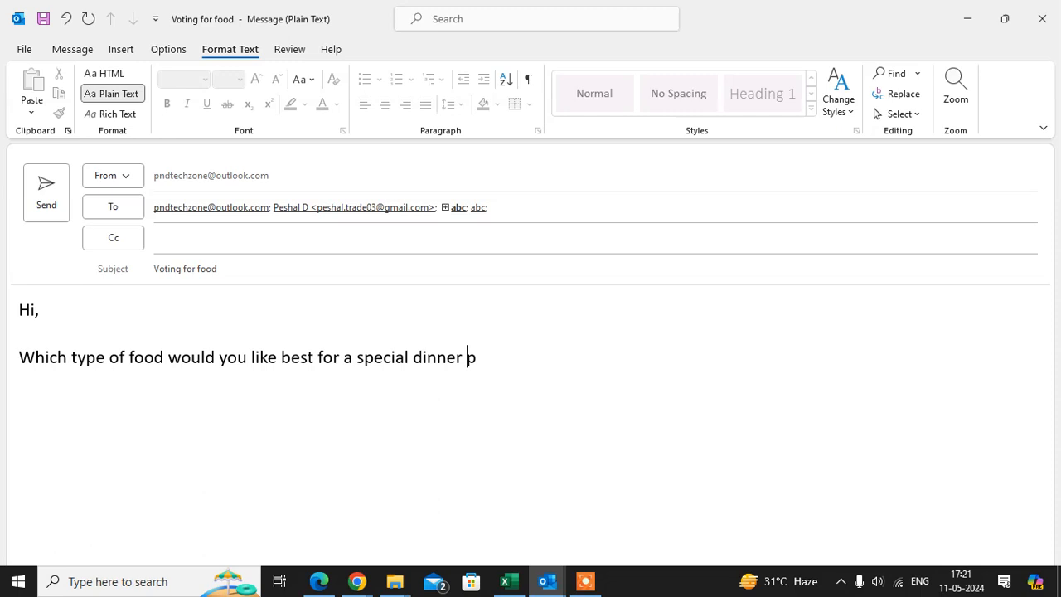
type("?ThPN")
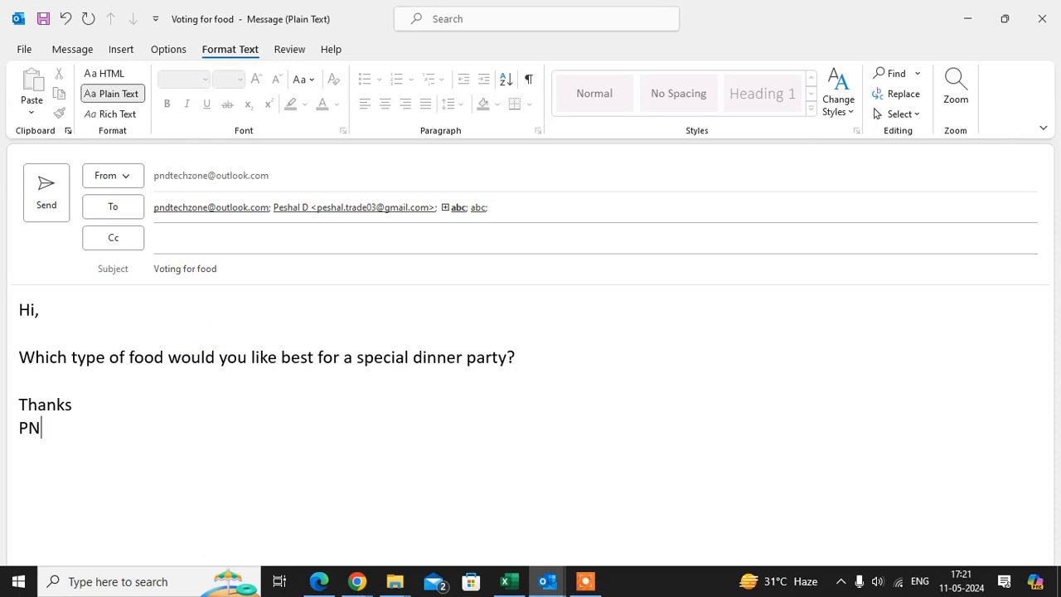
type("dDTECHZONE")
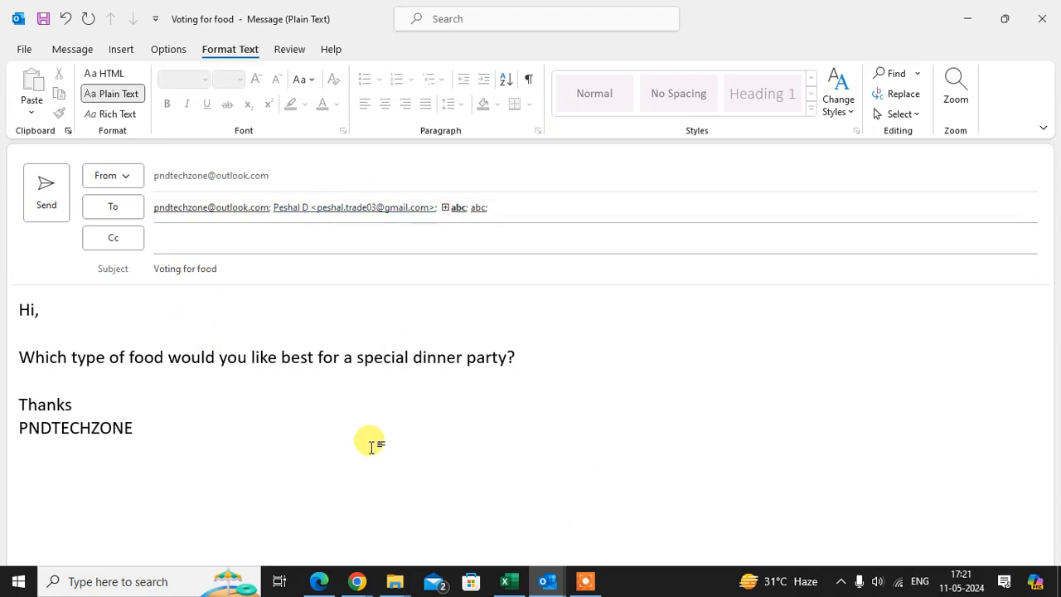
Add custom voting buttons with the choices Pizza;Pasta;Noodles to the message and send it.
left_click(178, 52)
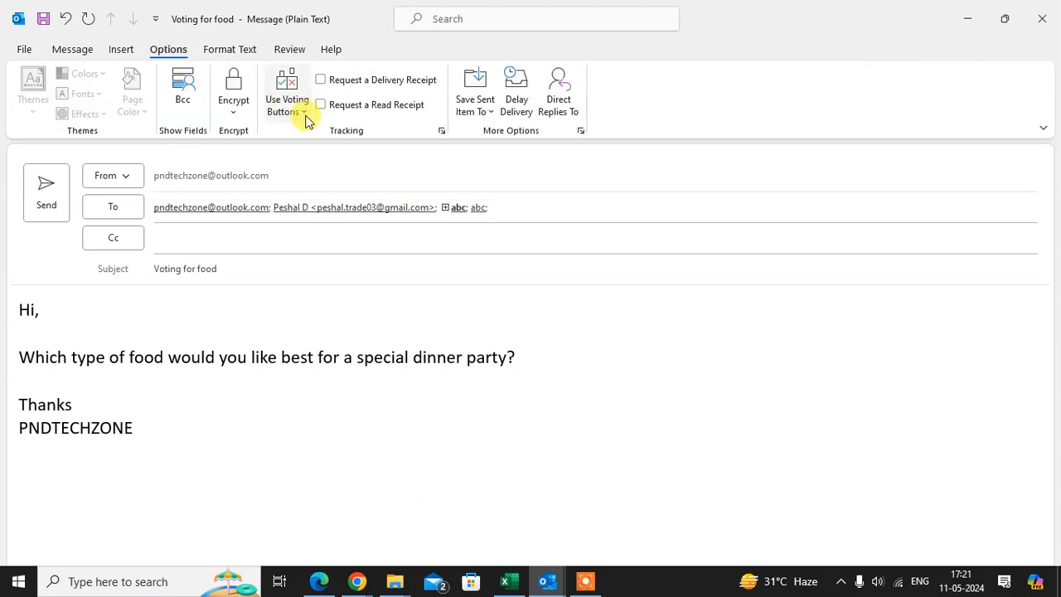
left_click(305, 117)
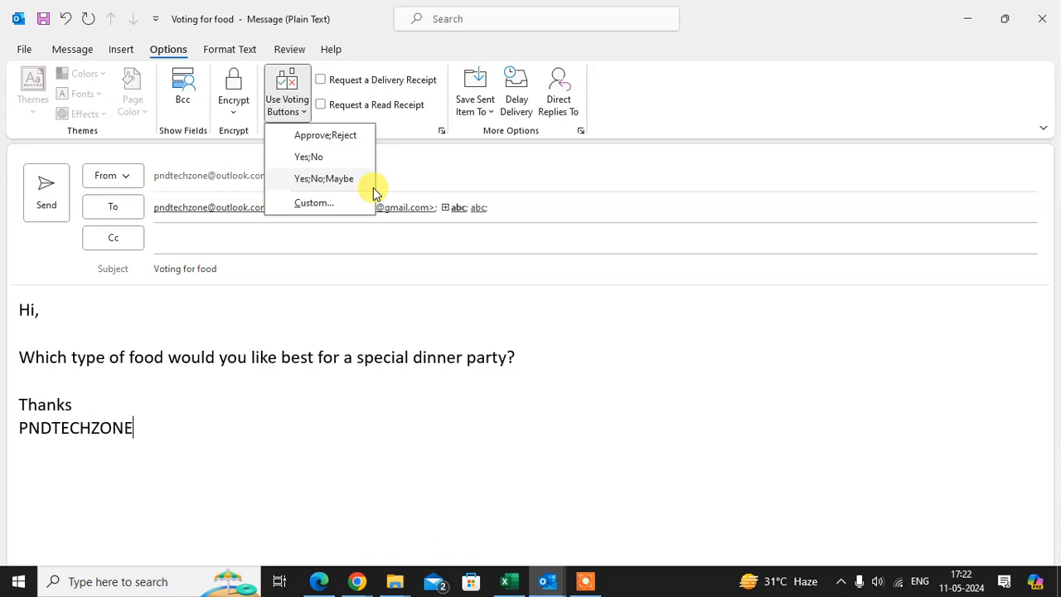
left_click(315, 203)
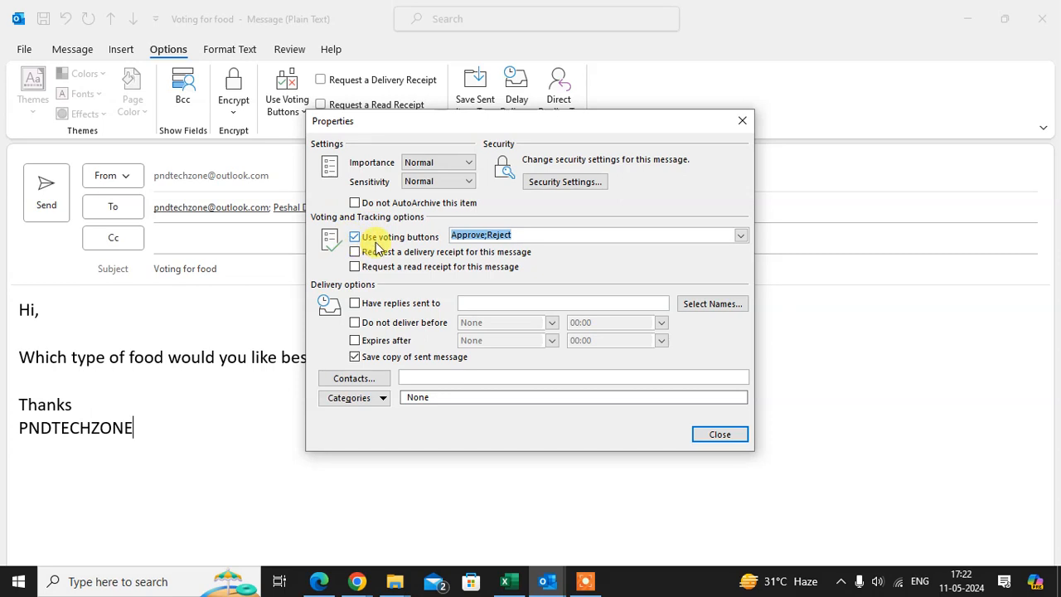
double_click(472, 236)
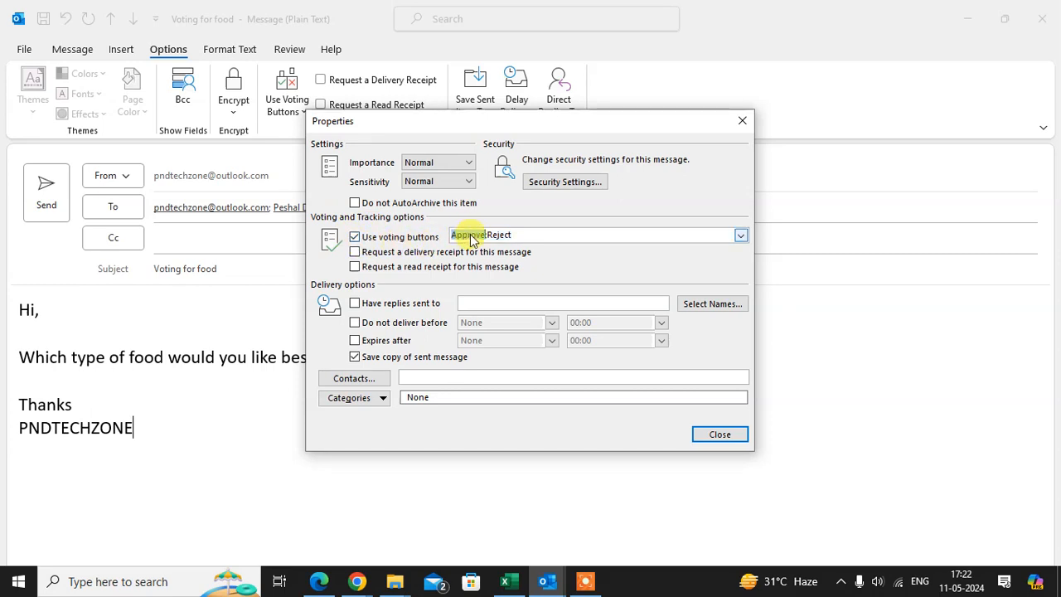
type("Piz")
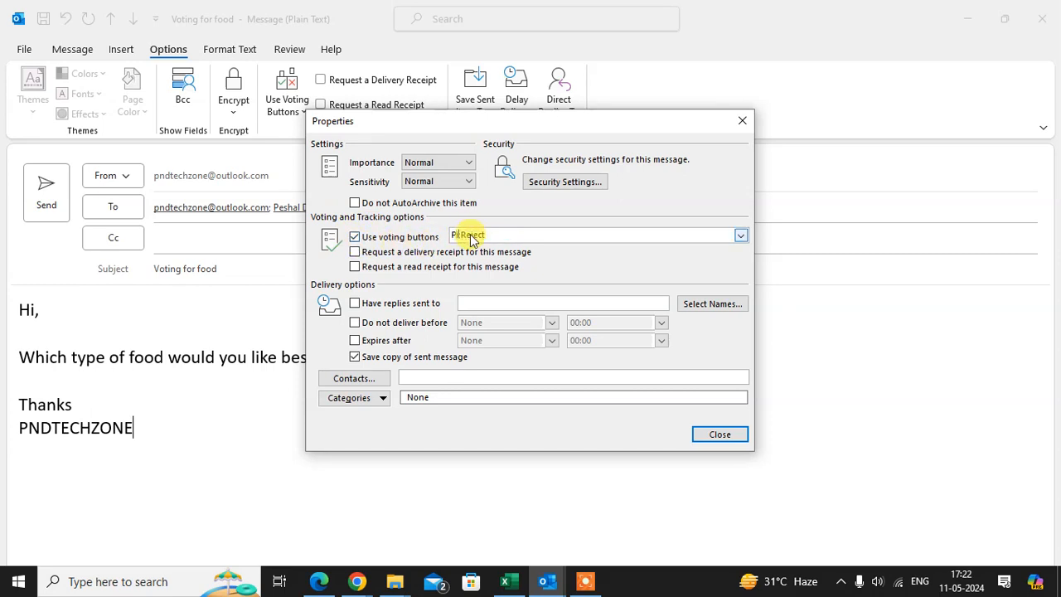
type("za;Pas")
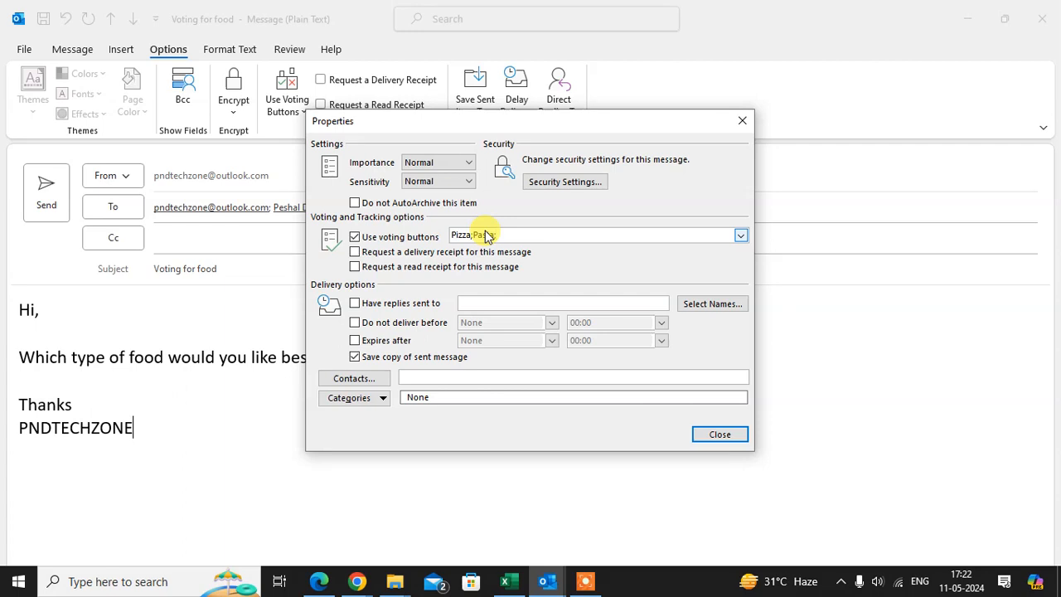
key("BackSpace")
type("odles")
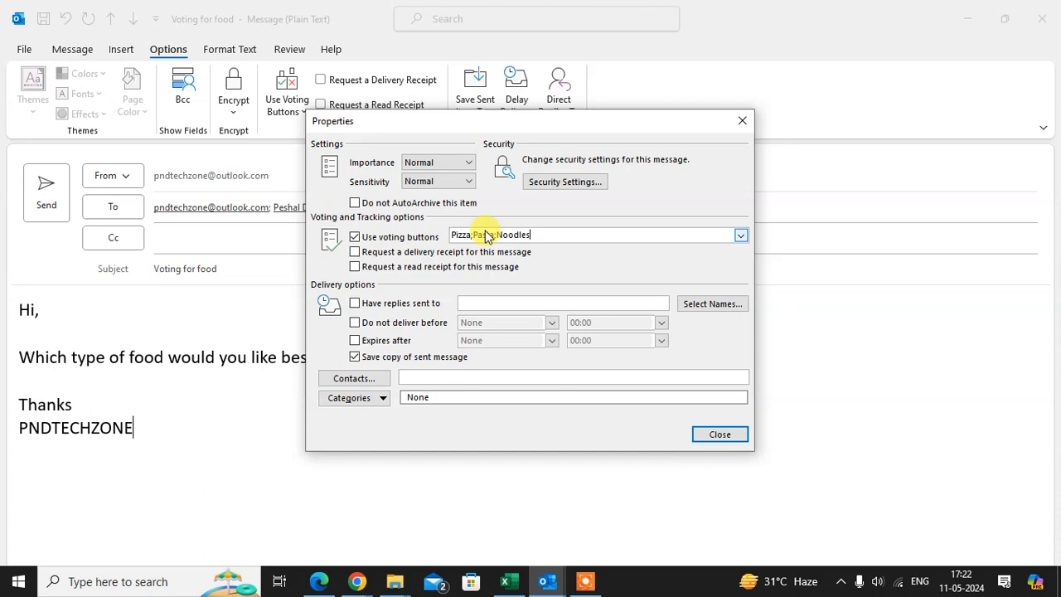
left_click(718, 435)
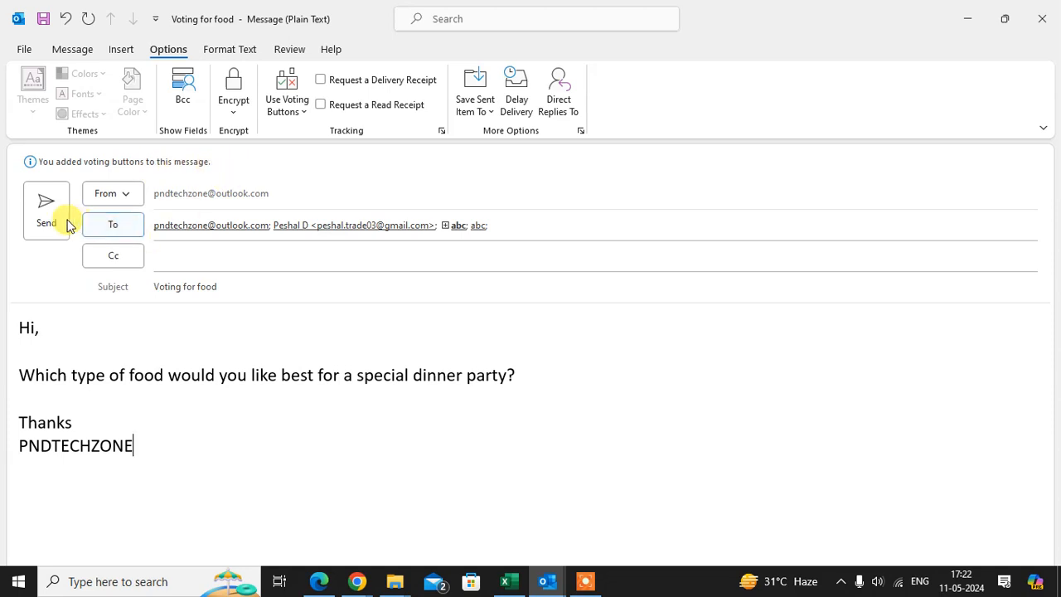
left_click(46, 203)
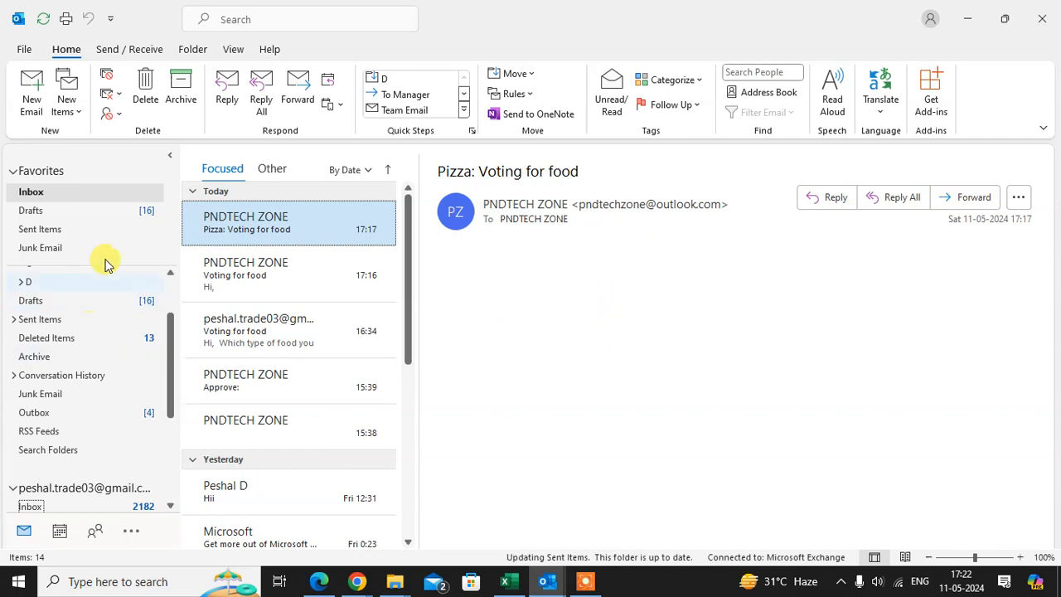
Synchronize the mailbox and open the newly sent "Voting for food" message from Sent Items in its own window.
left_click(48, 232)
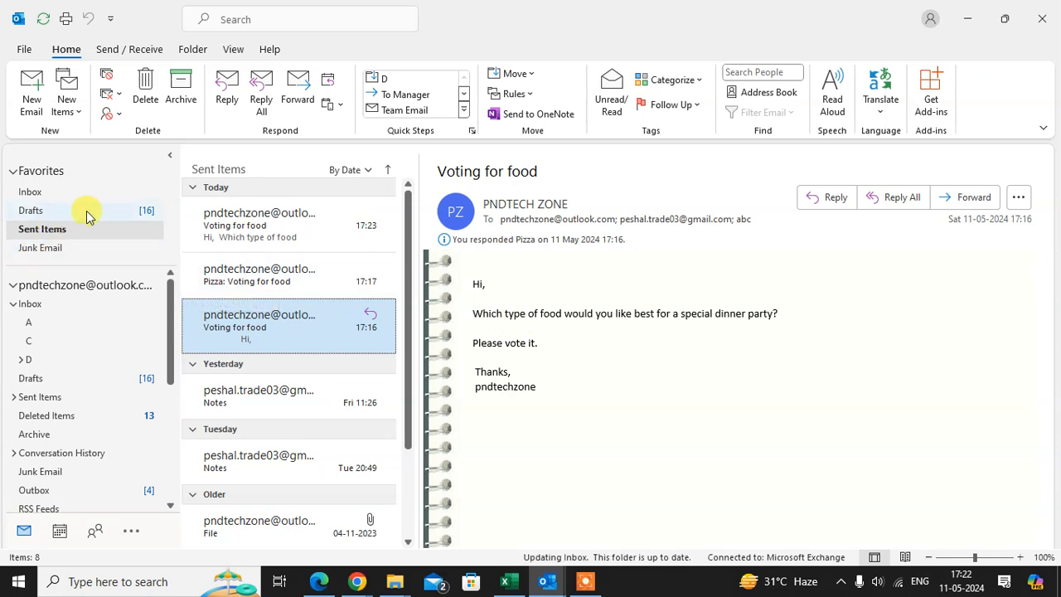
left_click(42, 19)
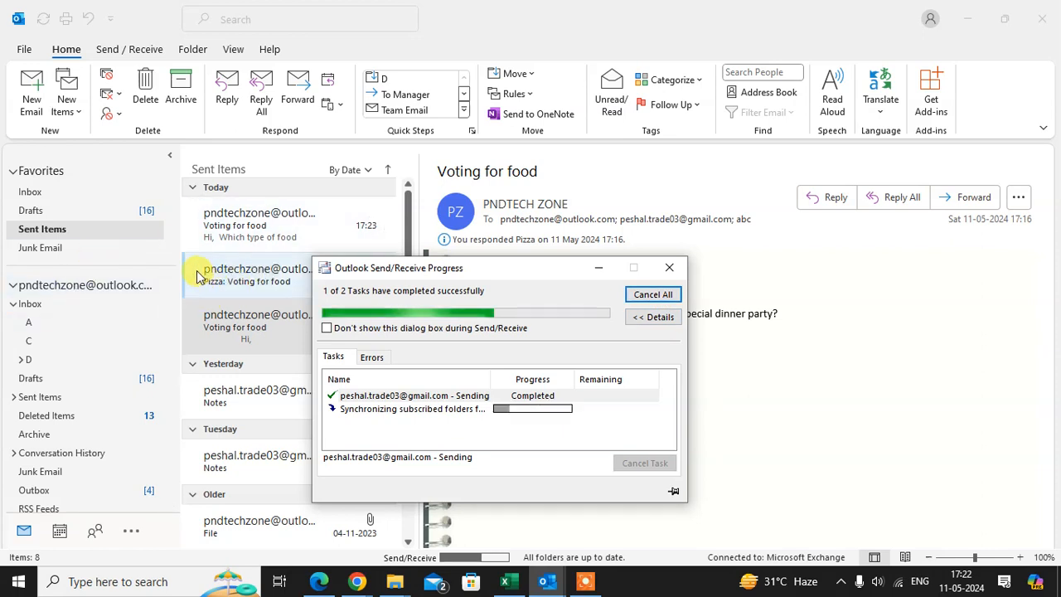
left_click(669, 268)
left_click(273, 235)
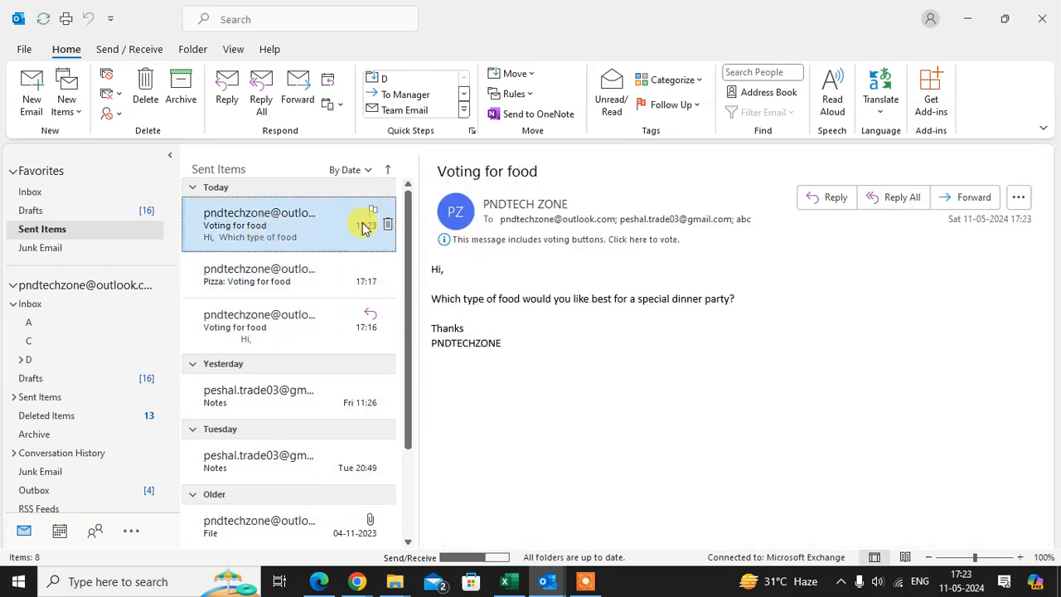
double_click(304, 219)
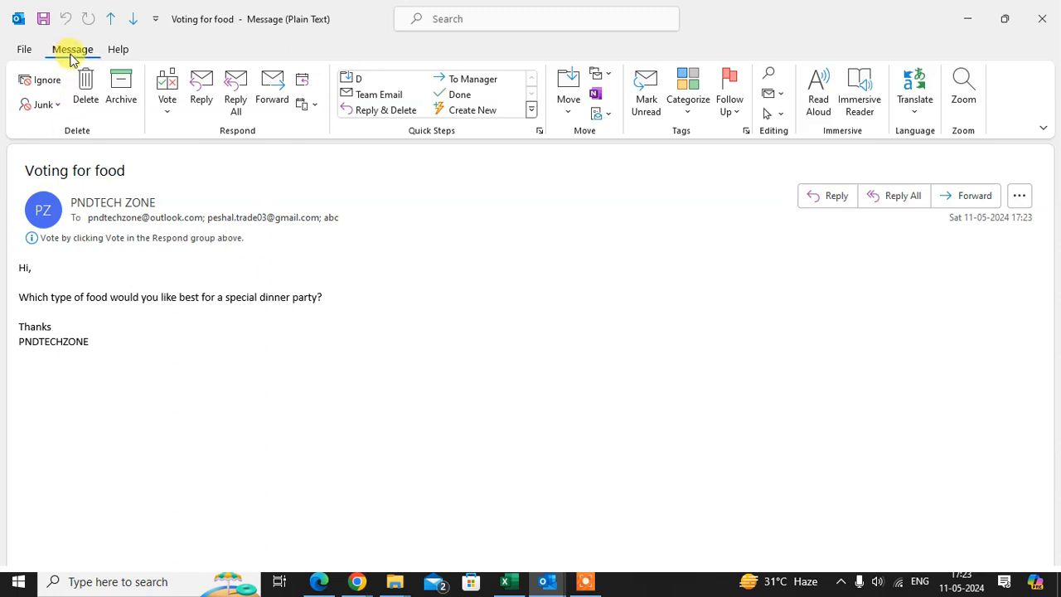
Vote Pizza on the opened message, send the response now, and close the message window.
left_click(167, 114)
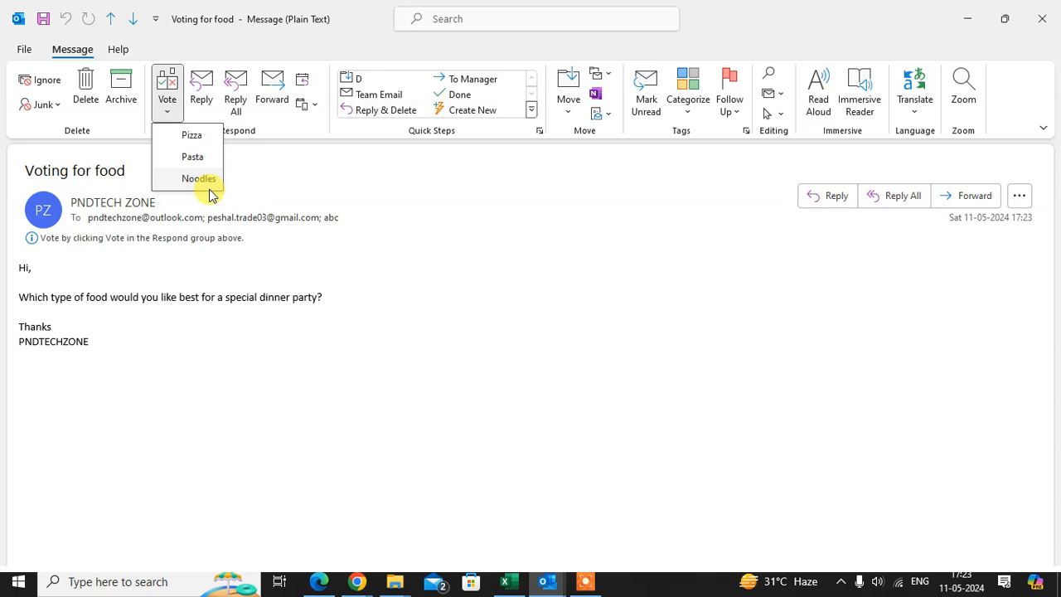
left_click(199, 136)
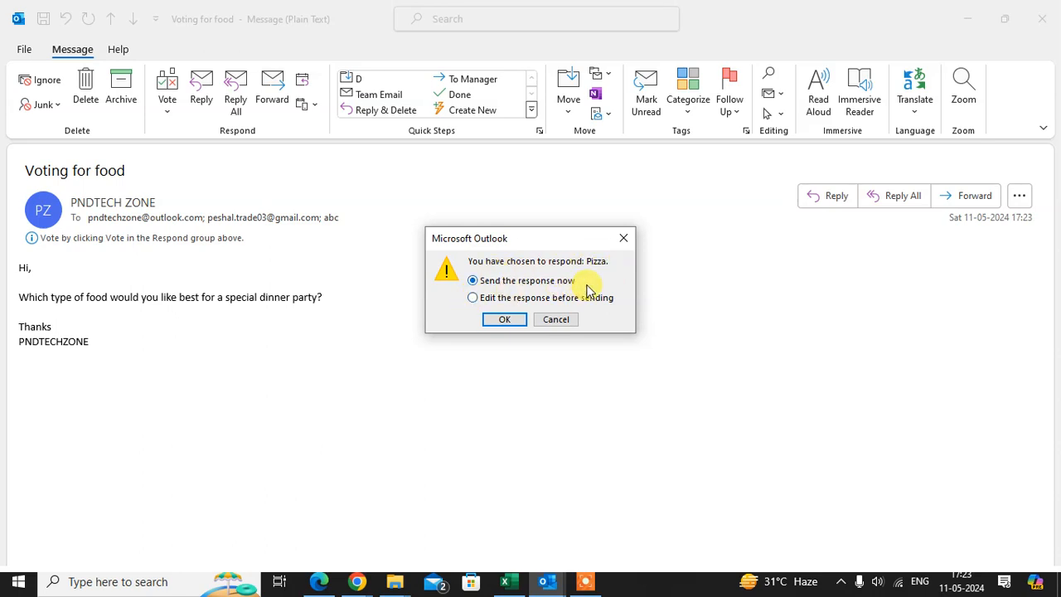
left_click(507, 320)
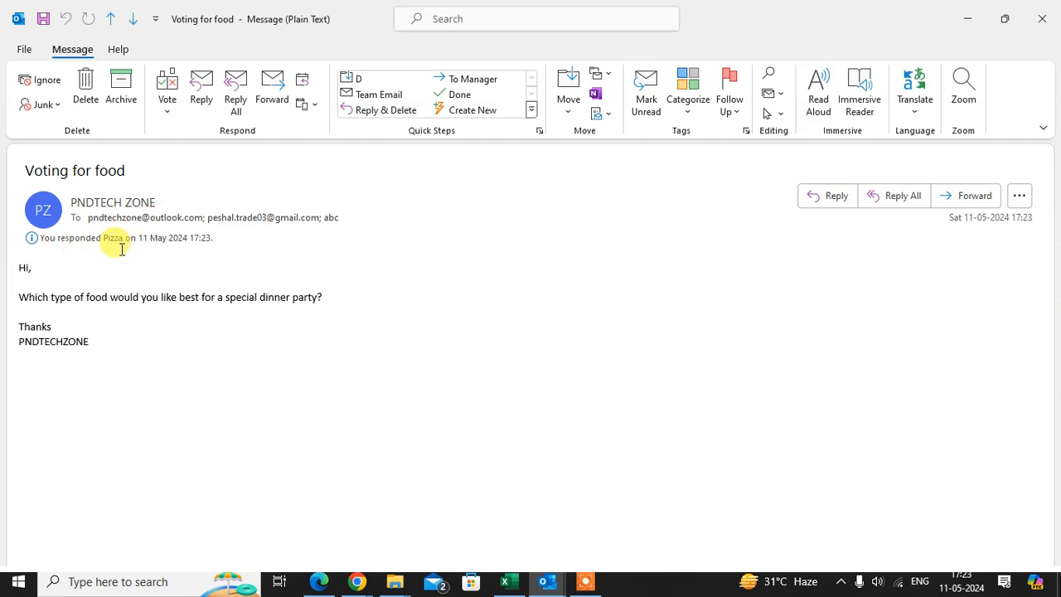
left_click(1043, 19)
Check the sent vote, synchronize the mailbox, and select the newest "Pizza: Voting for food" response in the Inbox.
left_click(264, 219)
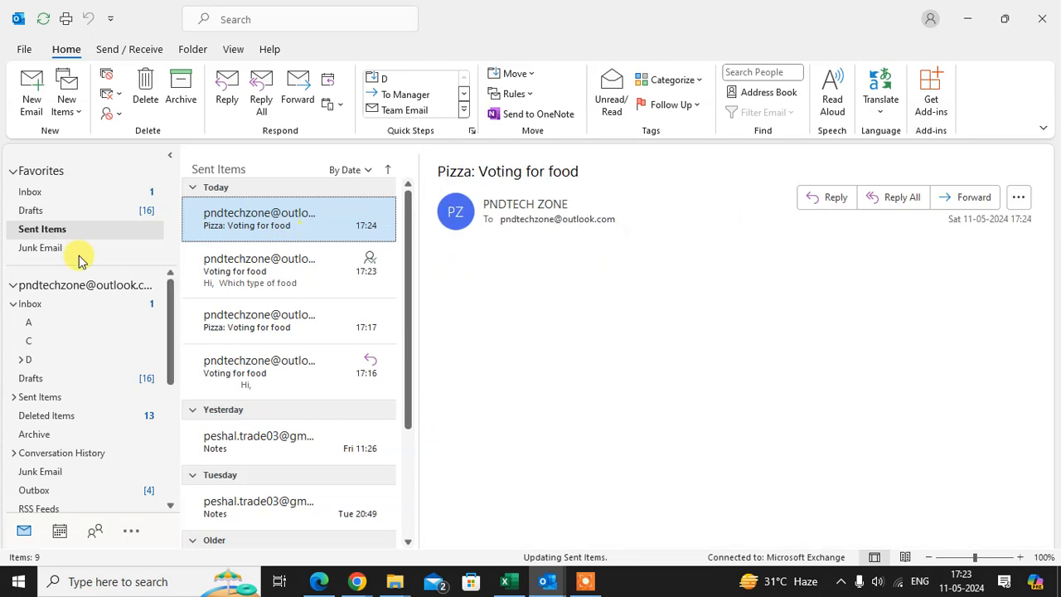
left_click(79, 198)
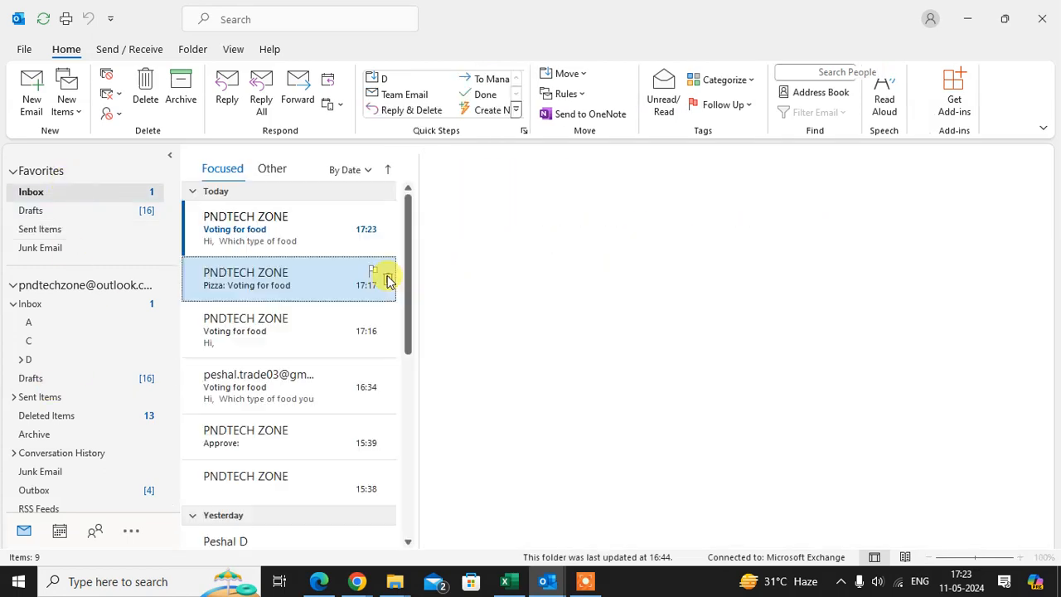
left_click(300, 267)
left_click(285, 219)
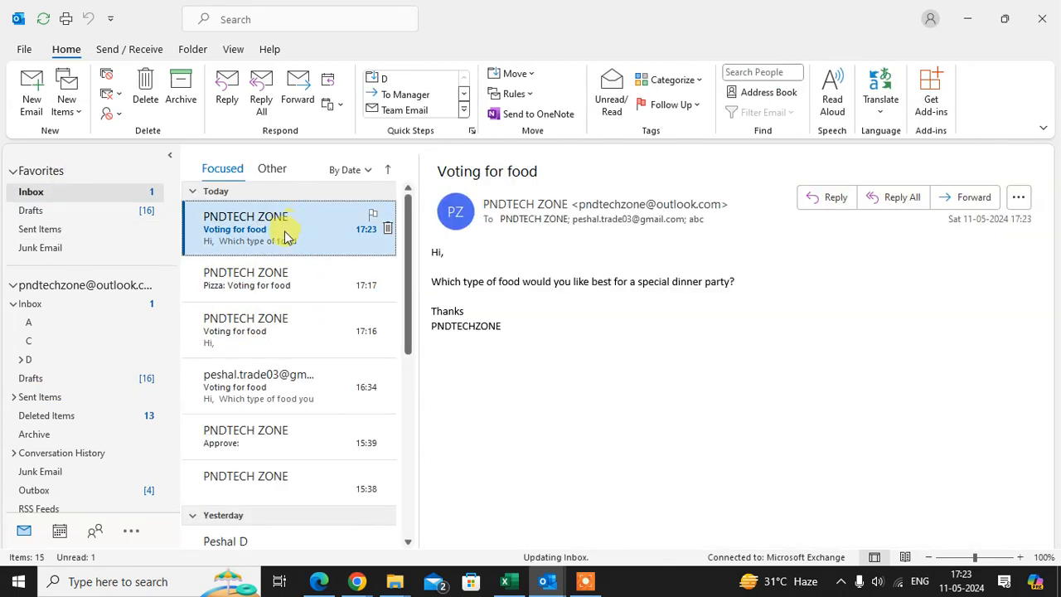
left_click(285, 319)
left_click(284, 285)
left_click(291, 220)
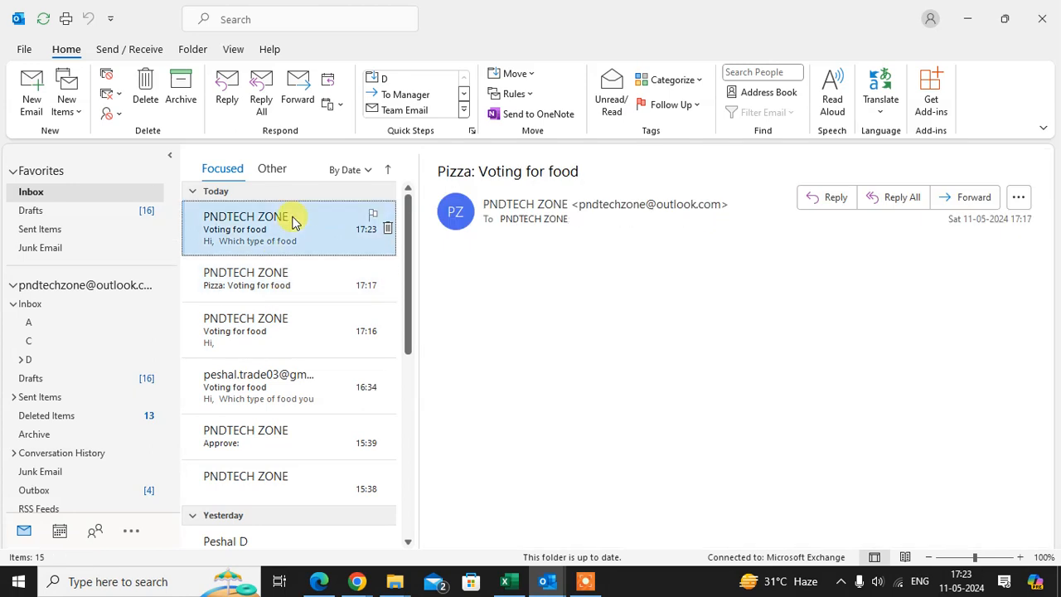
left_click(44, 18)
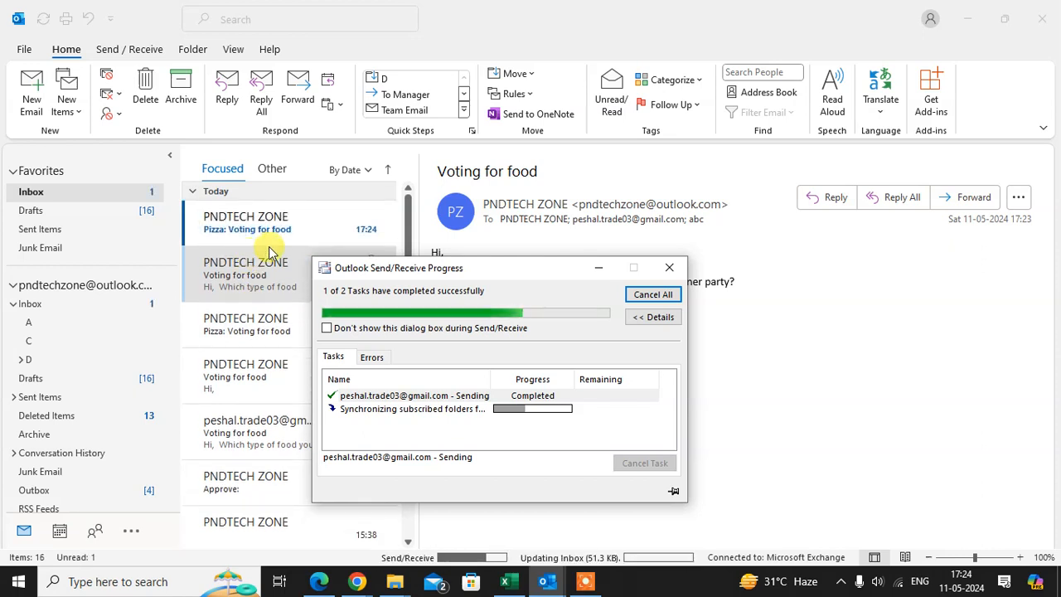
left_click(270, 233)
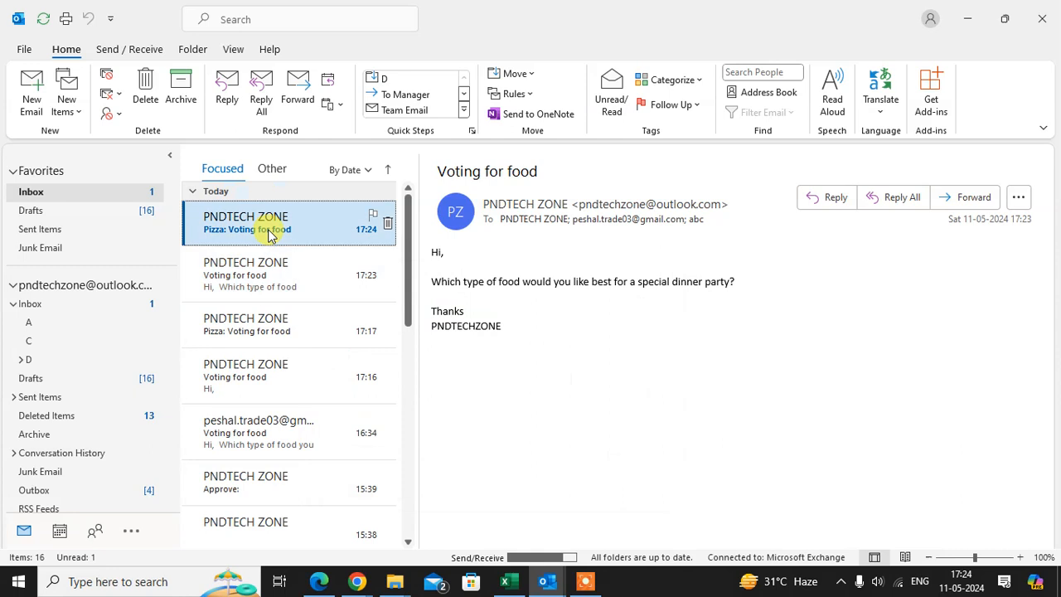